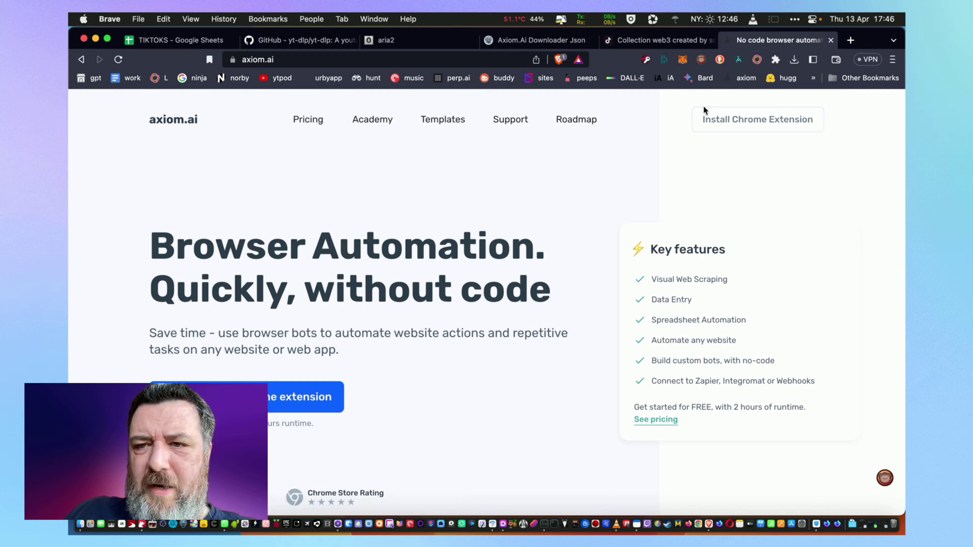
Preview TikTok Links in the Axiom panel on the TikTok collection, then show the Downloader Json Gumroad page
click(659, 40)
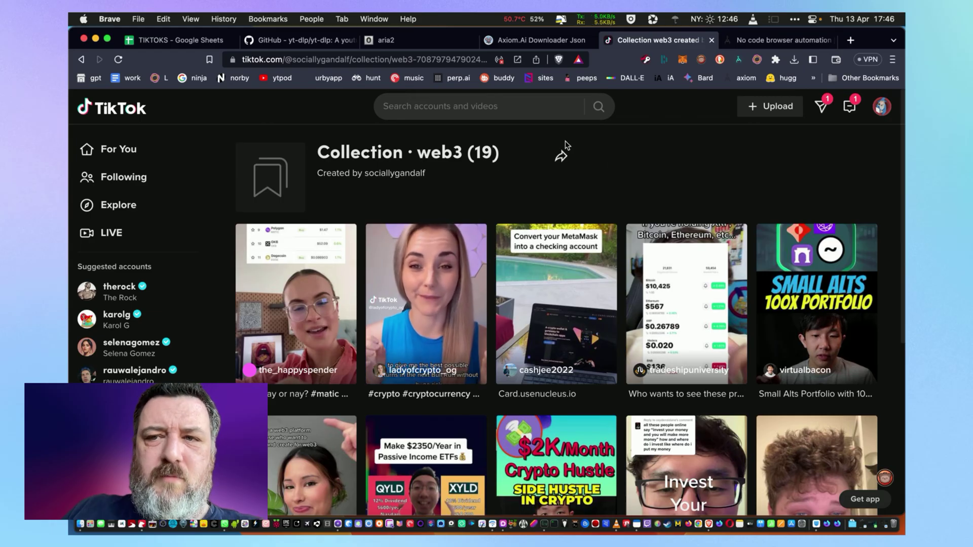
click(760, 44)
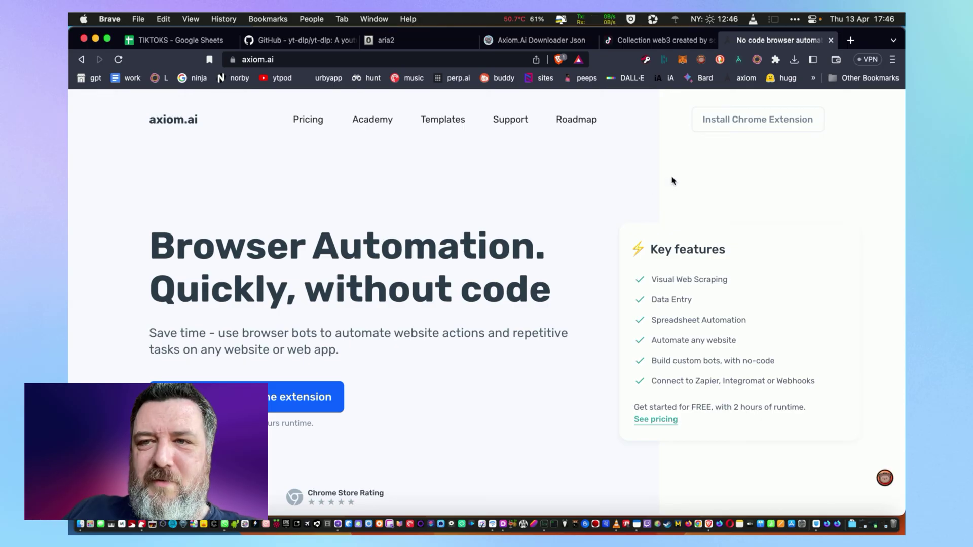
click(665, 41)
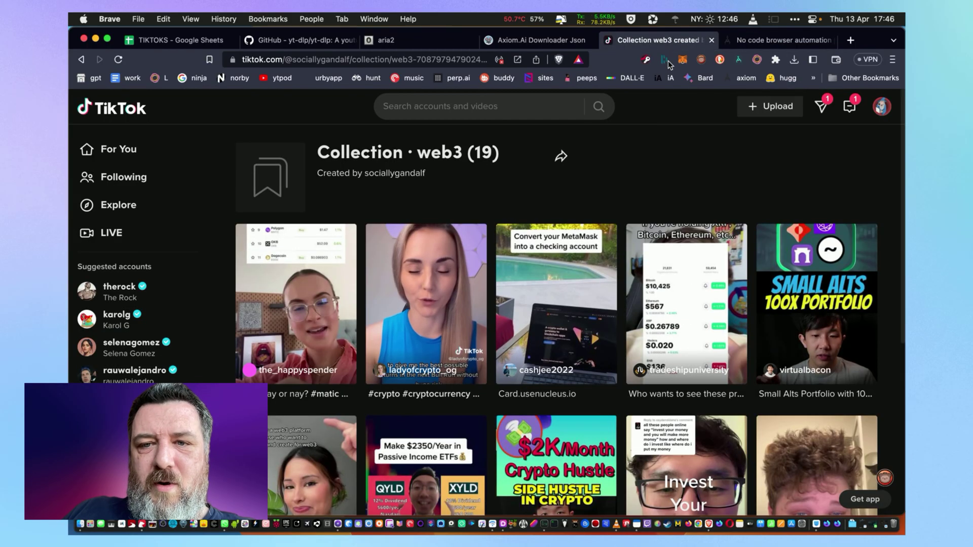
click(740, 59)
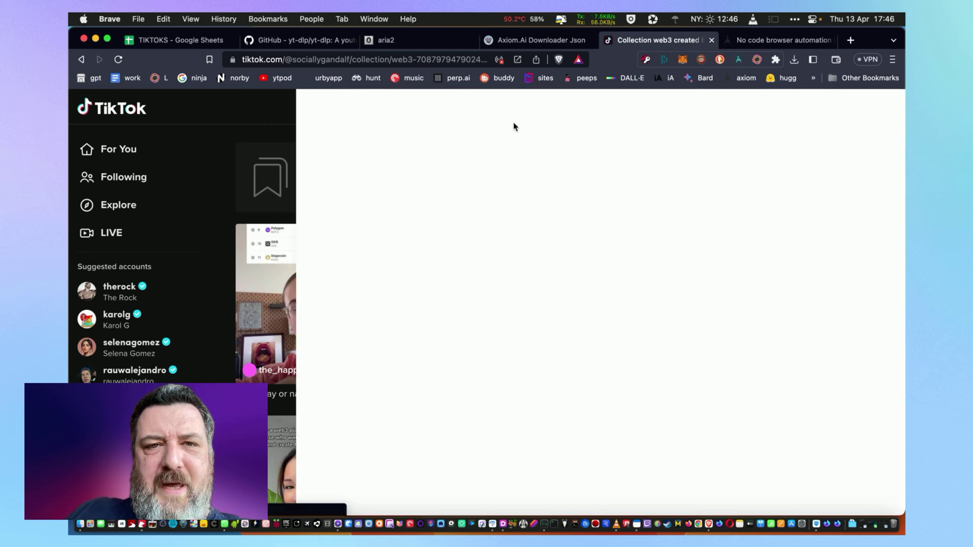
click(530, 36)
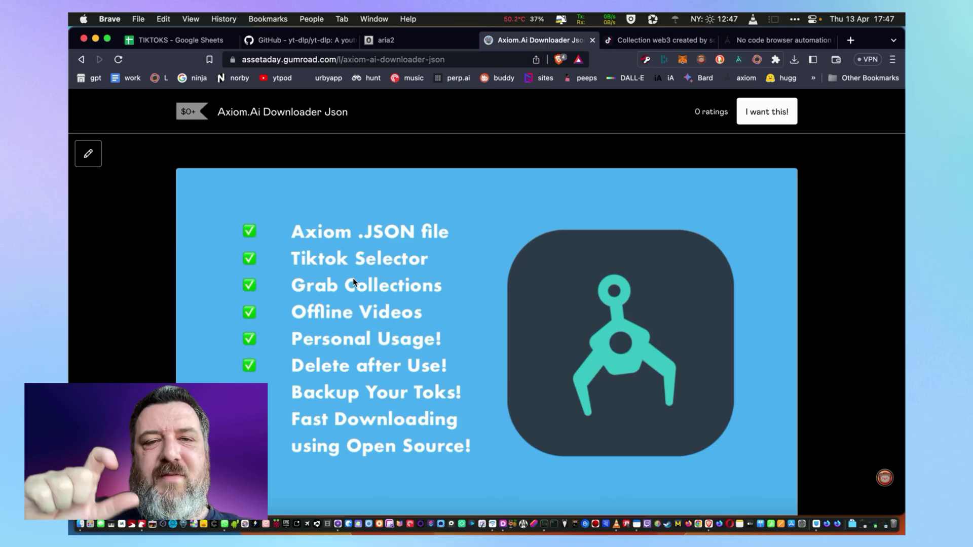
Relaunch Axiom on the TikTok web3 collection and expand its sidebar to show TikTok Links' three steps
click(654, 40)
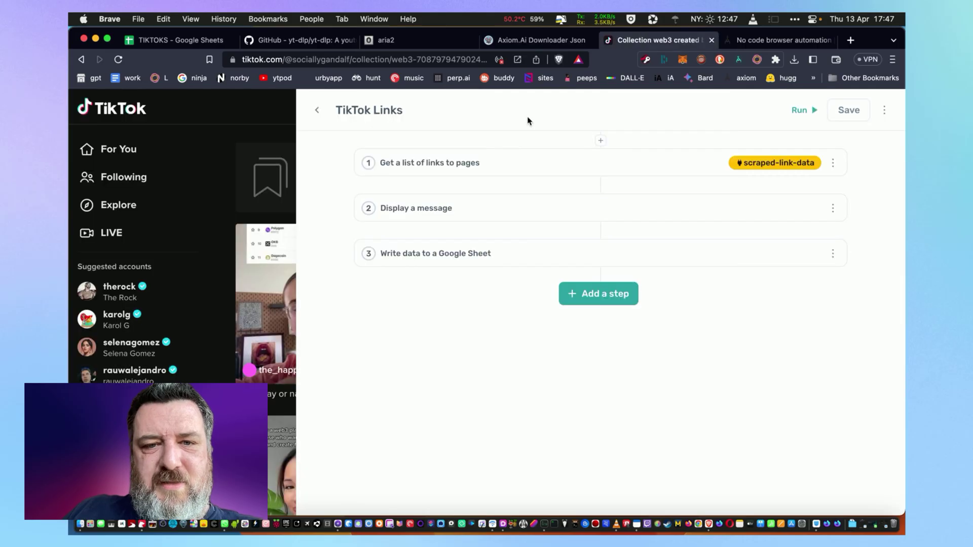
click(295, 102)
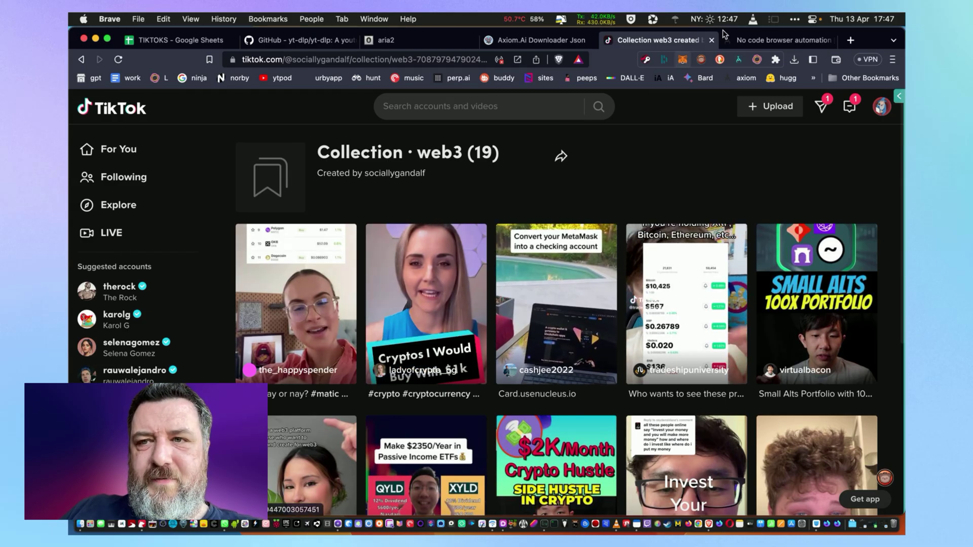
click(764, 42)
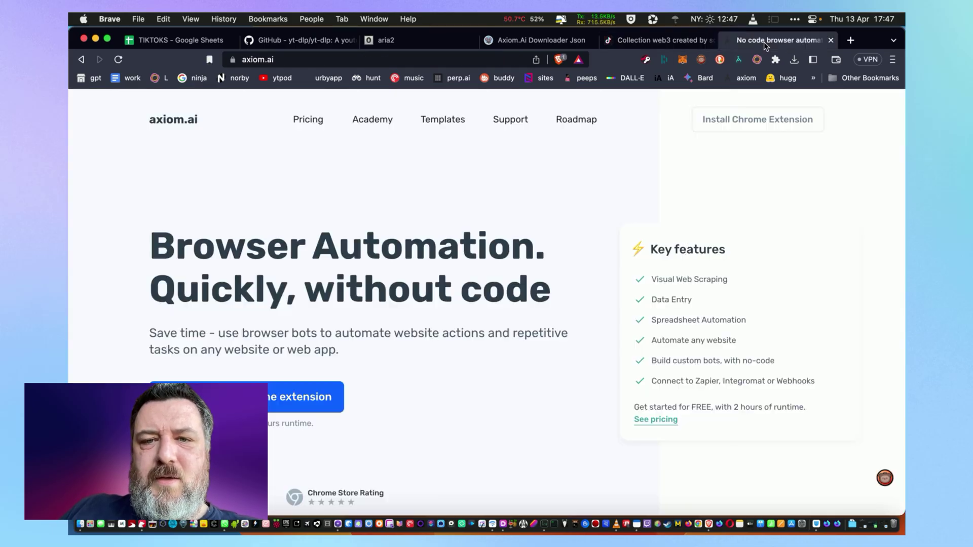
click(620, 45)
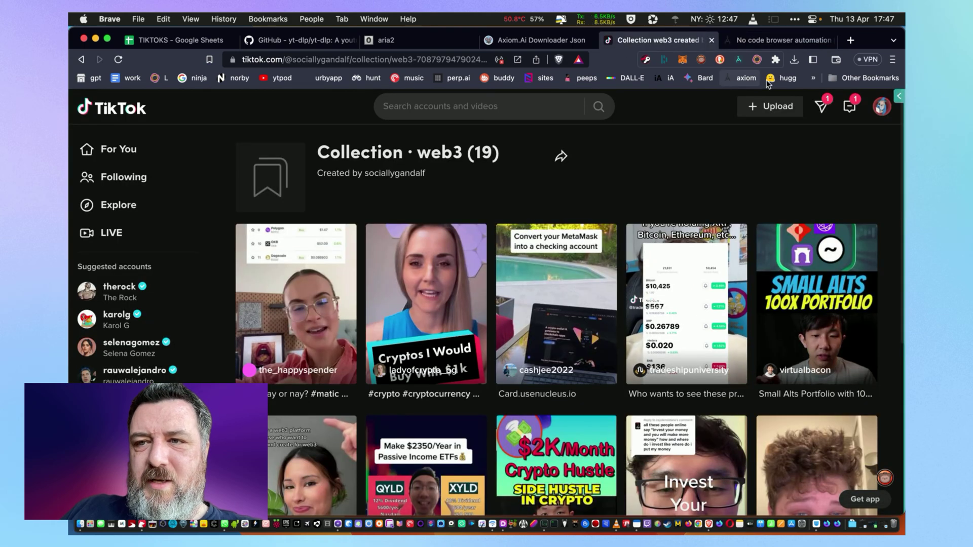
click(738, 60)
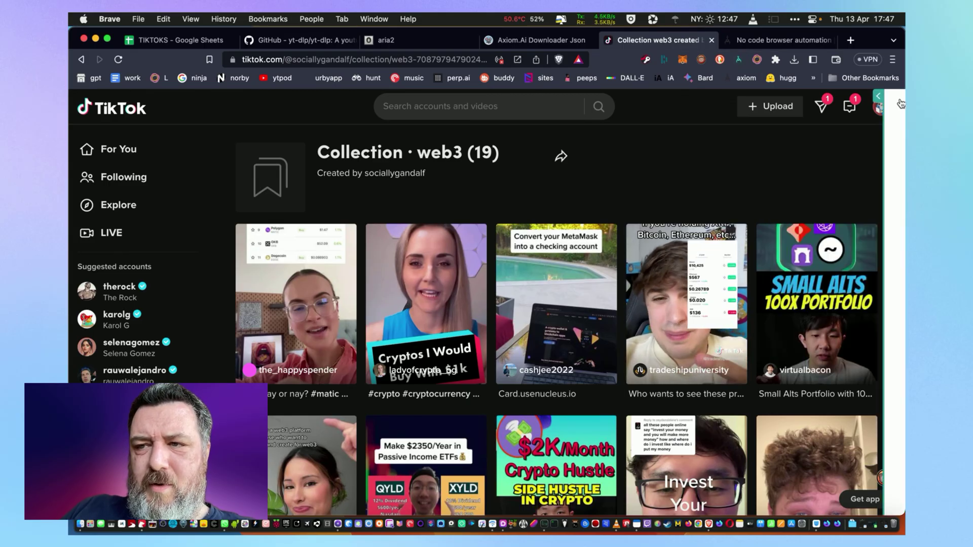
click(895, 97)
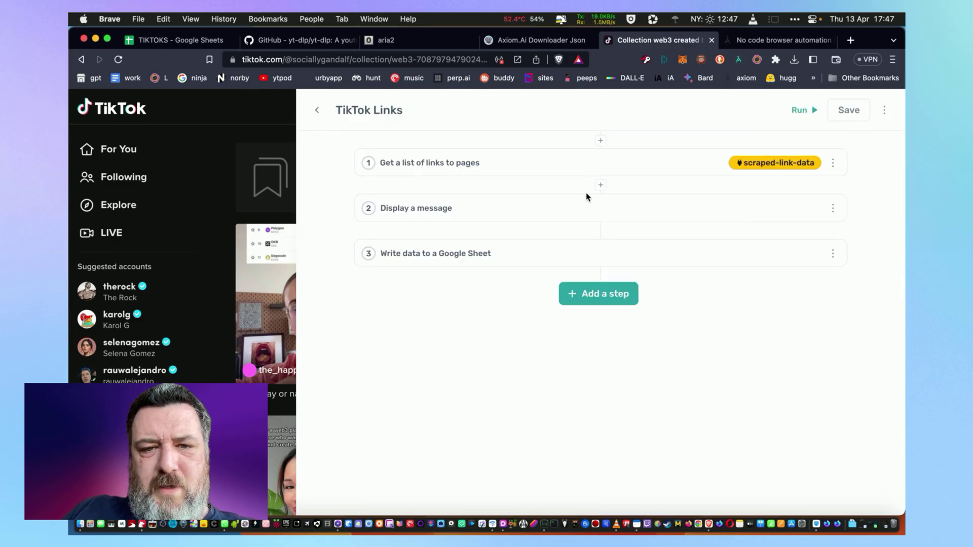
Start a new blank automation and add an interact-with-page-interface step
click(317, 114)
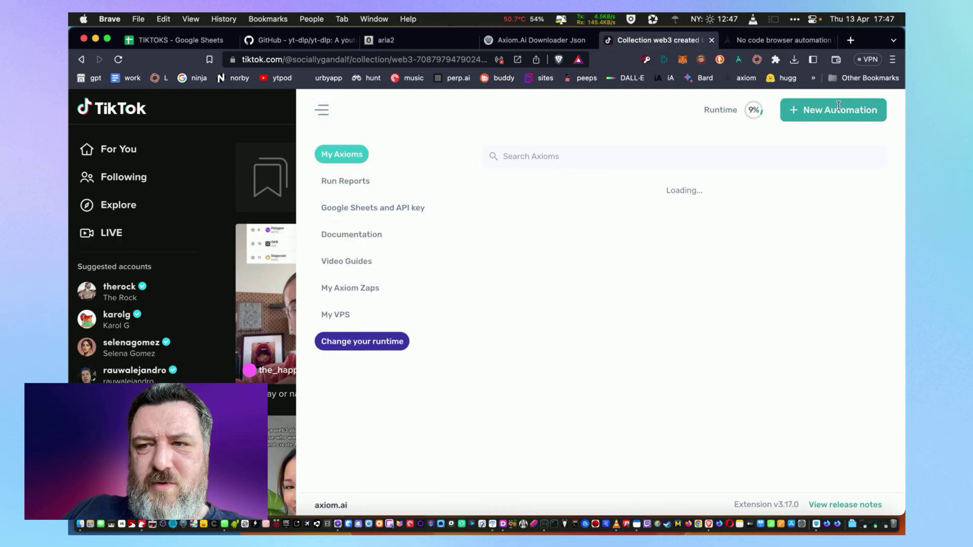
click(855, 116)
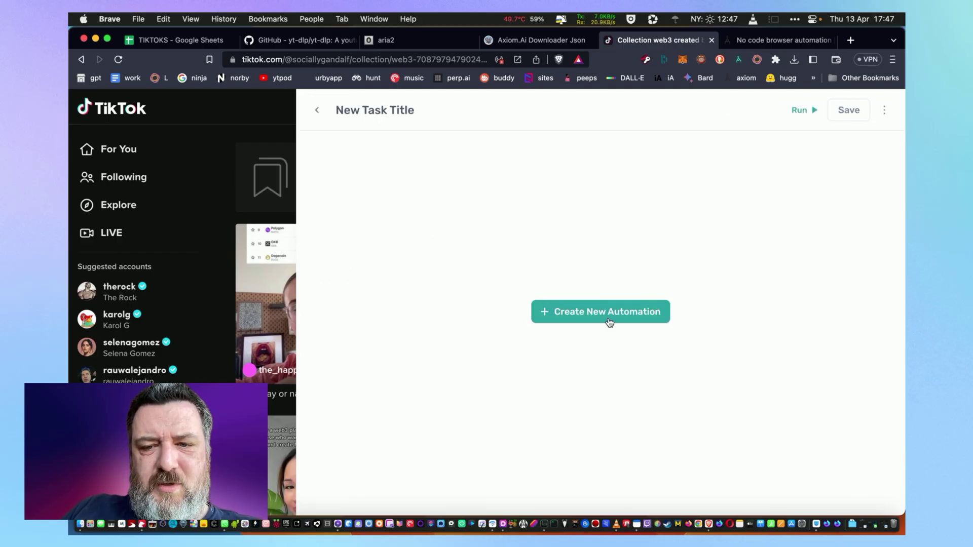
click(612, 315)
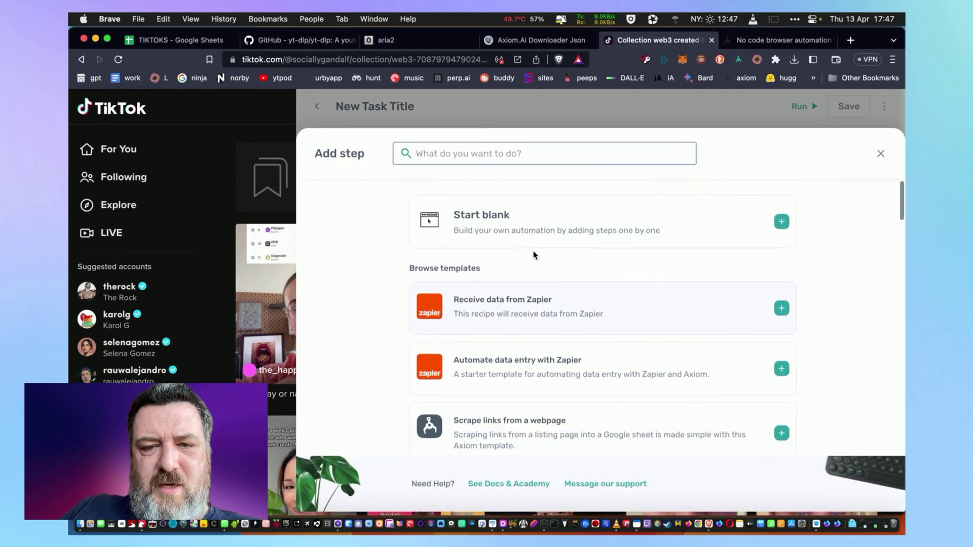
click(529, 234)
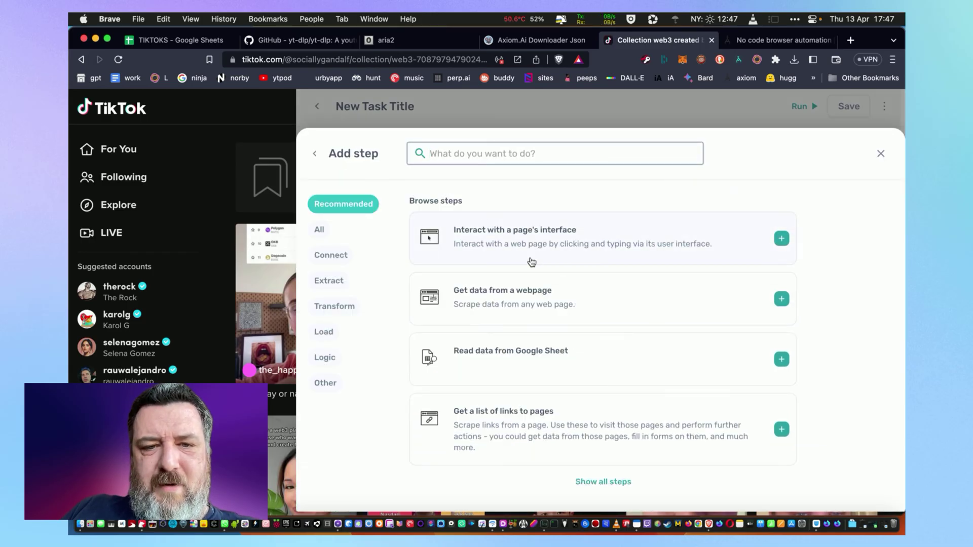
click(601, 245)
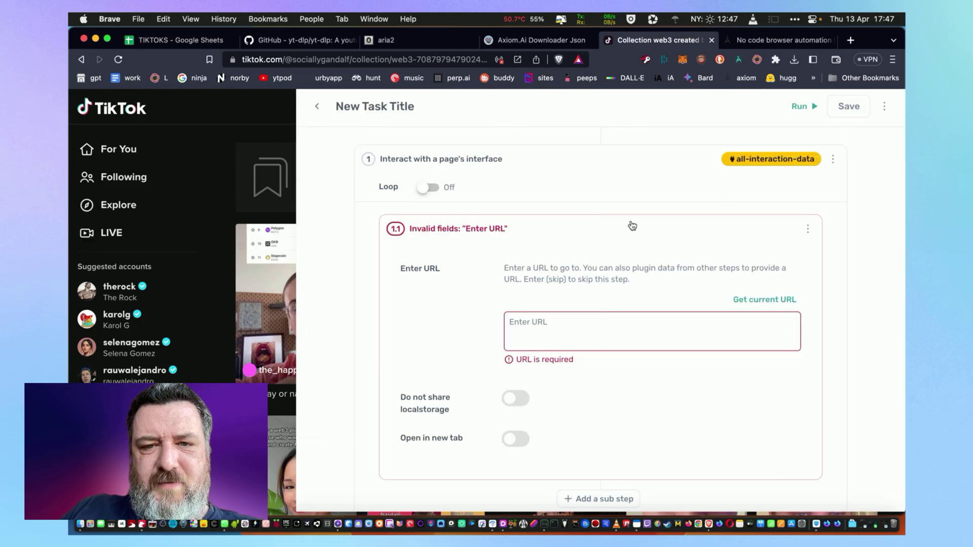
Open the new automation's settings and its import options, then cancel the file selection
click(884, 106)
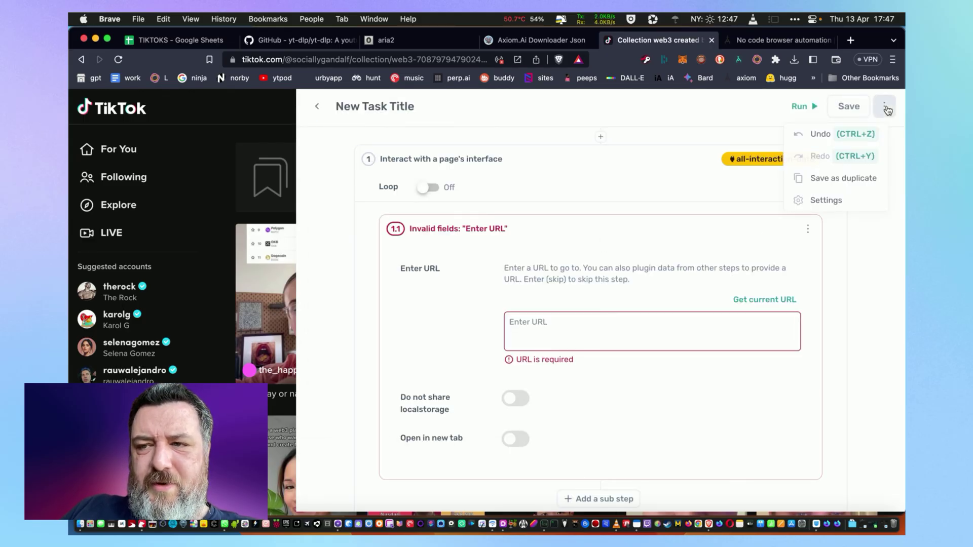
click(824, 201)
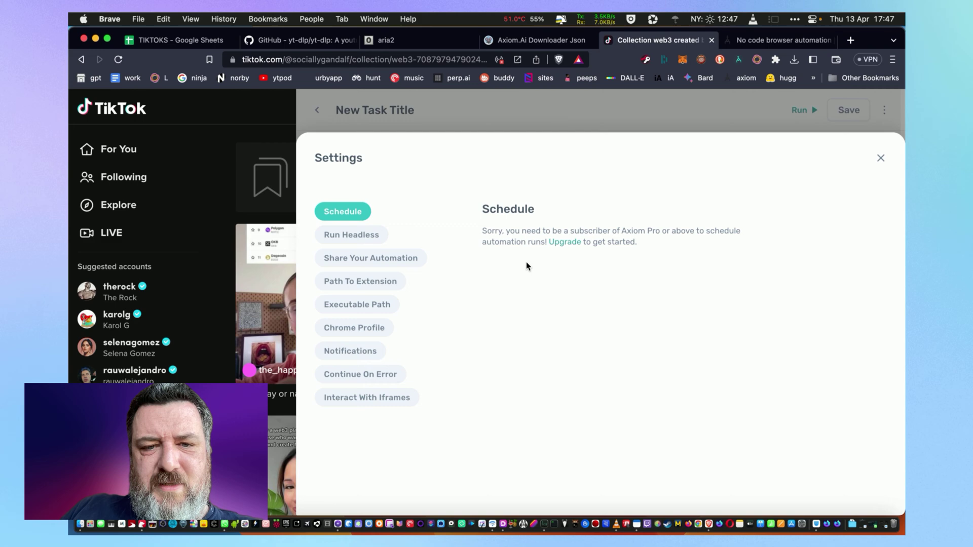
click(360, 259)
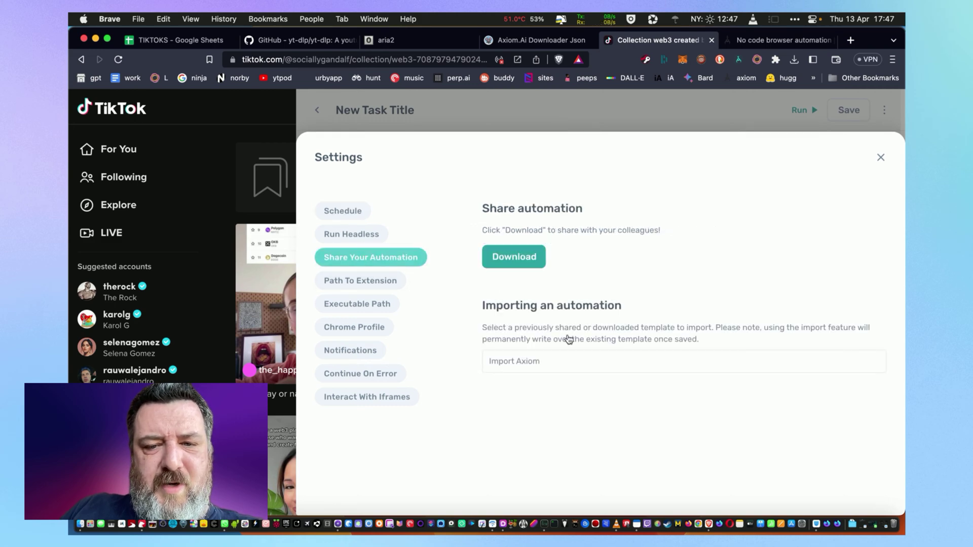
click(516, 362)
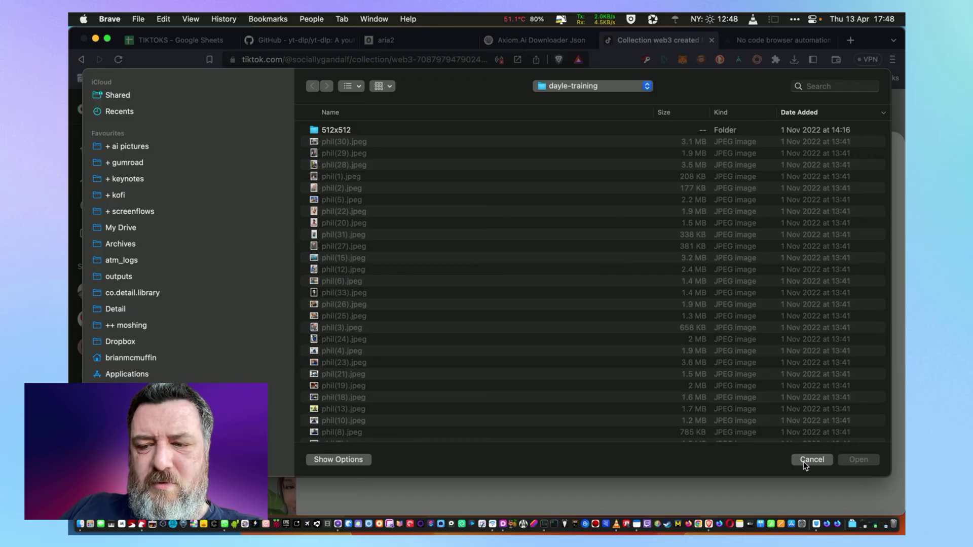
click(811, 460)
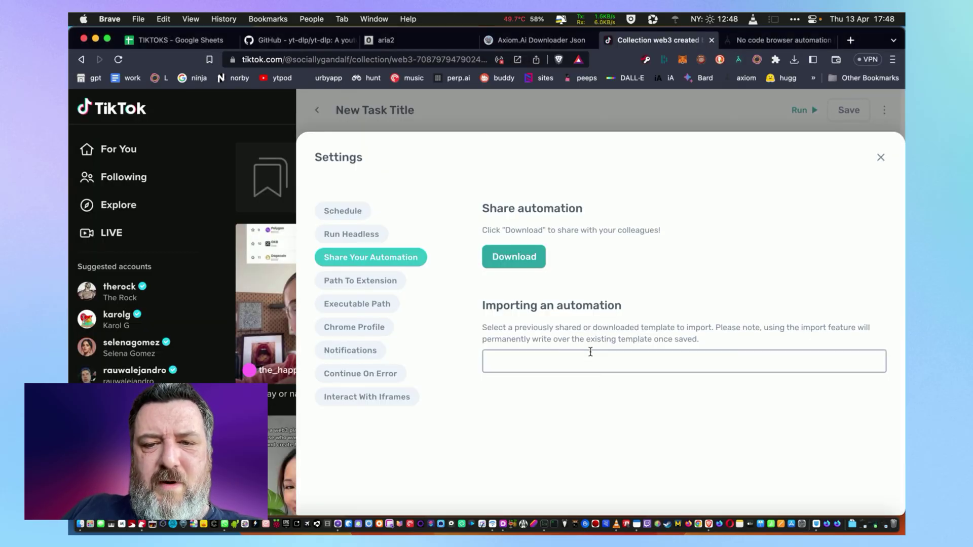
Return to the TikTok collection tab with Axiom and close the Settings panel
click(517, 43)
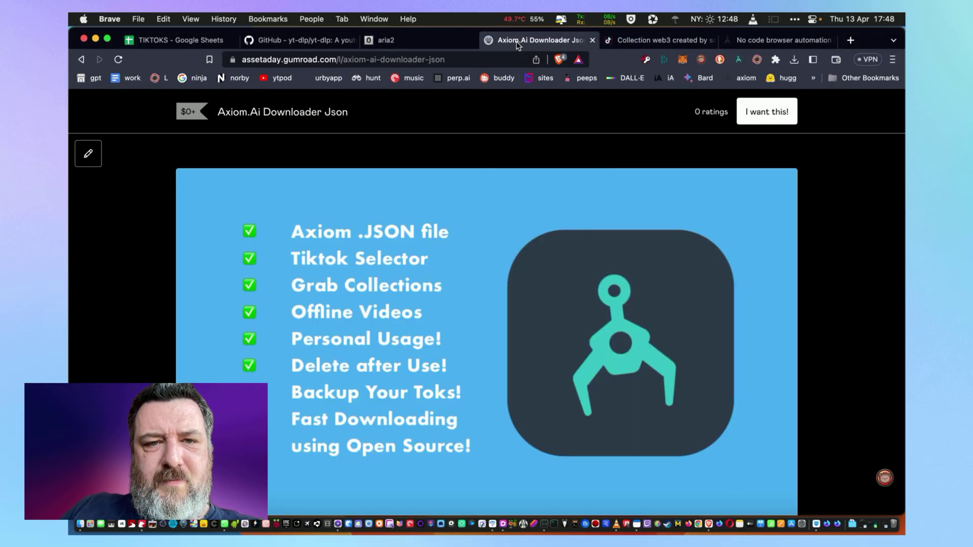
click(777, 40)
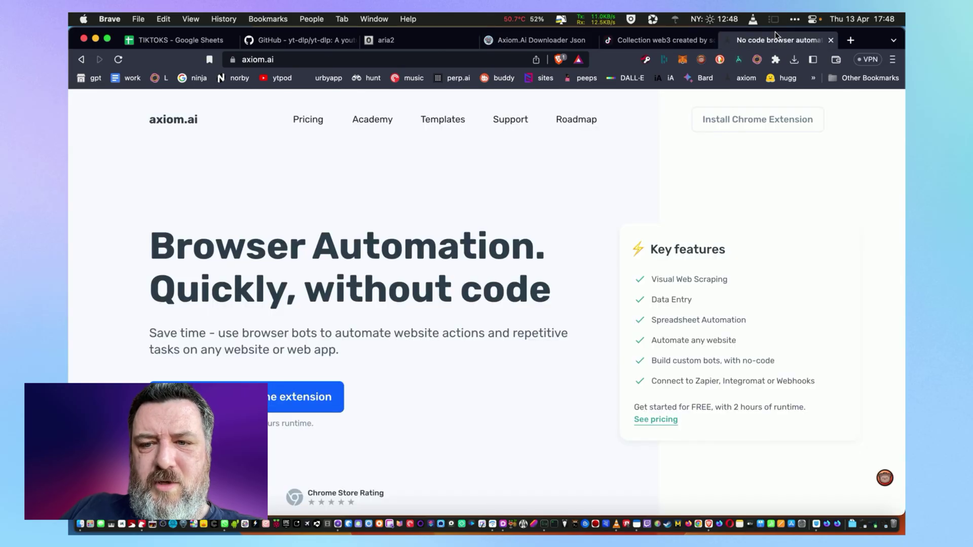
click(634, 40)
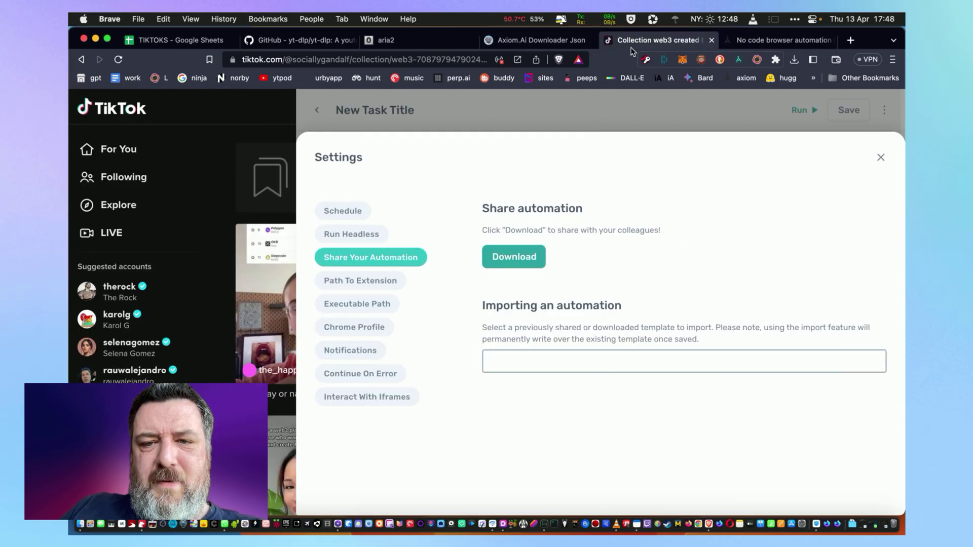
click(881, 157)
Discard the unsaved task, open TikTok Links and set step 1's URL to the current collection address
click(318, 110)
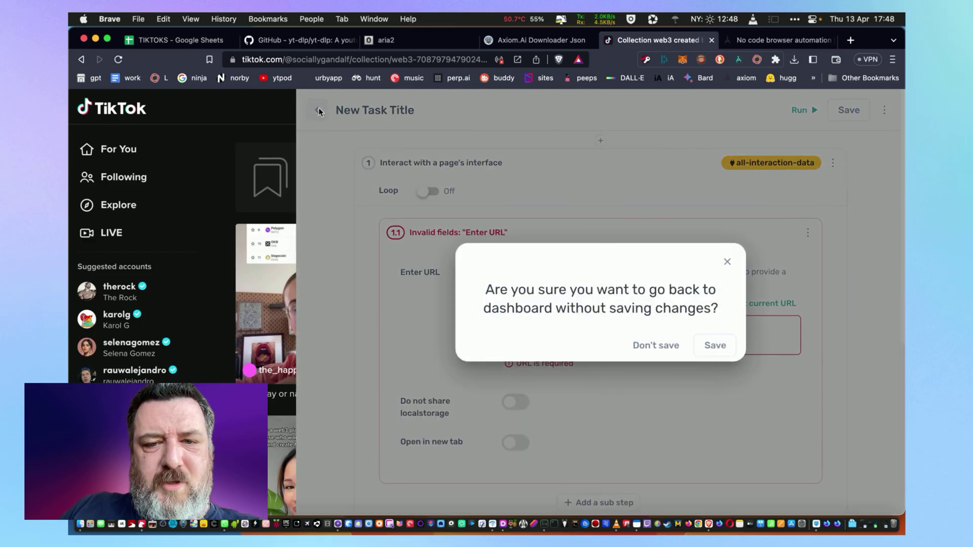
click(667, 348)
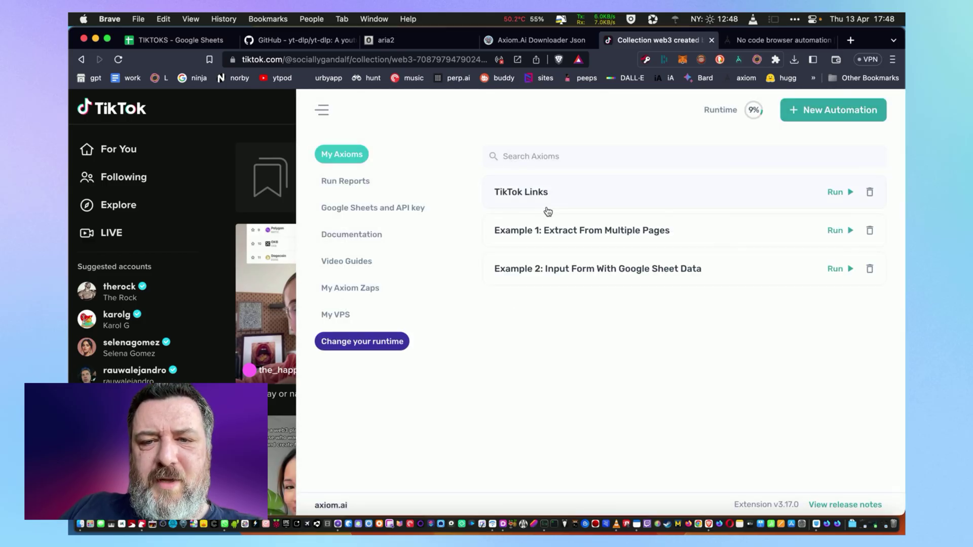
click(559, 193)
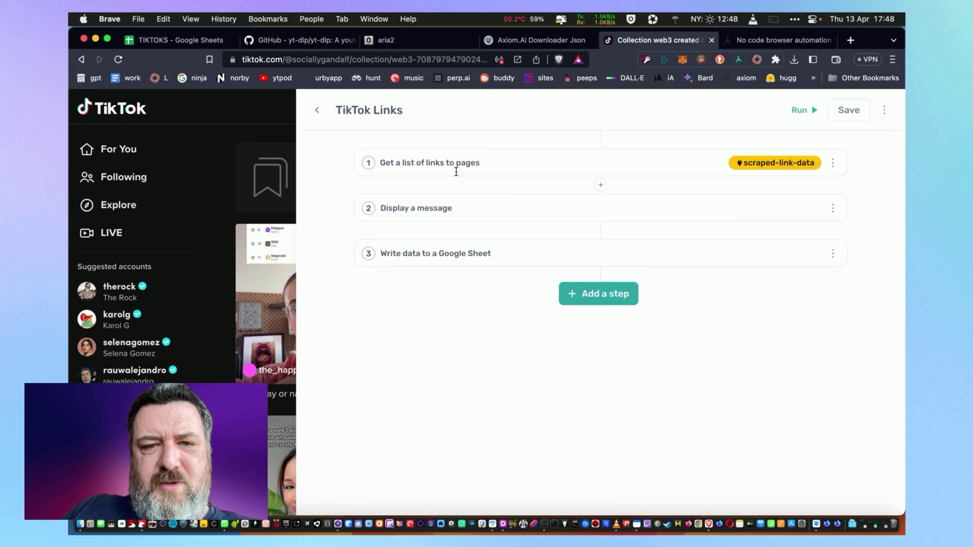
click(570, 171)
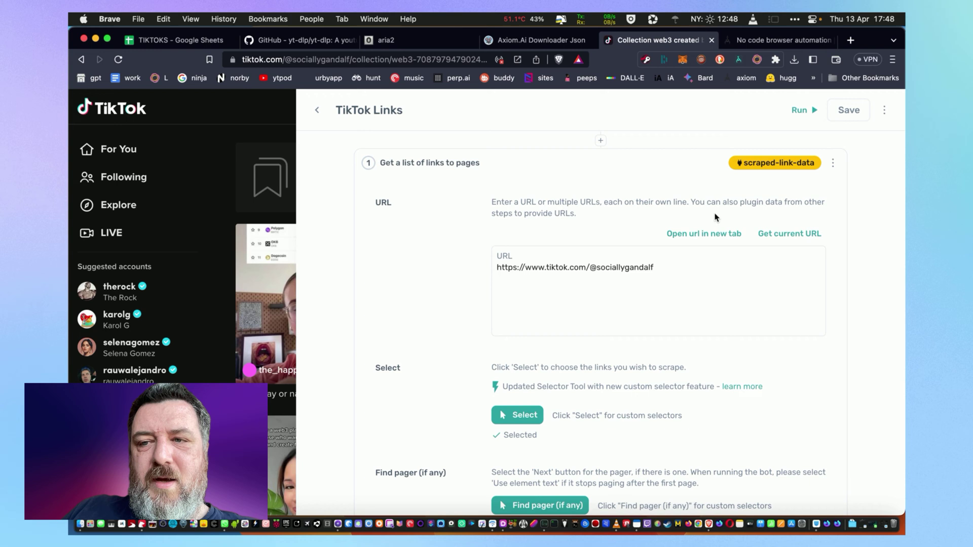
click(788, 234)
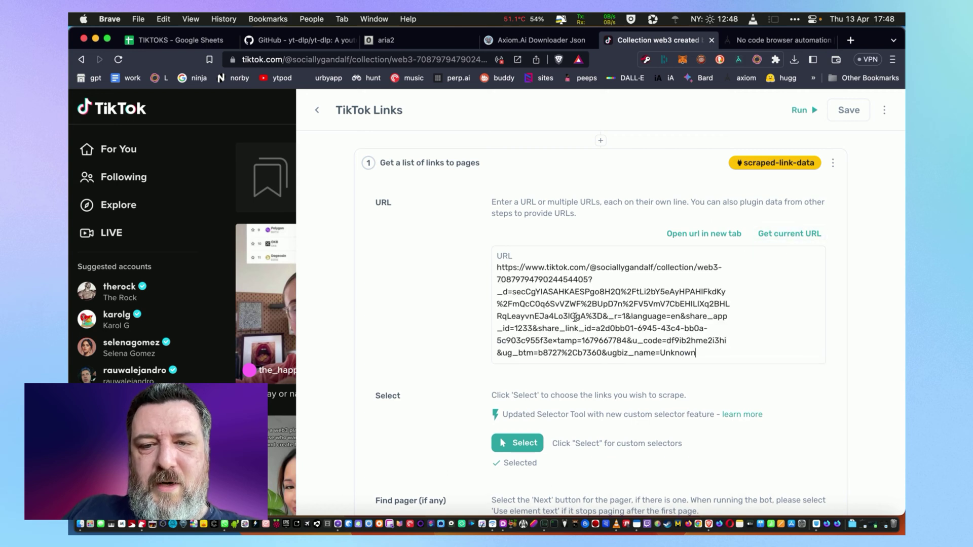
Review the link-gathering step and the Run options, then collapse step 1
scroll(577, 371, down, 3)
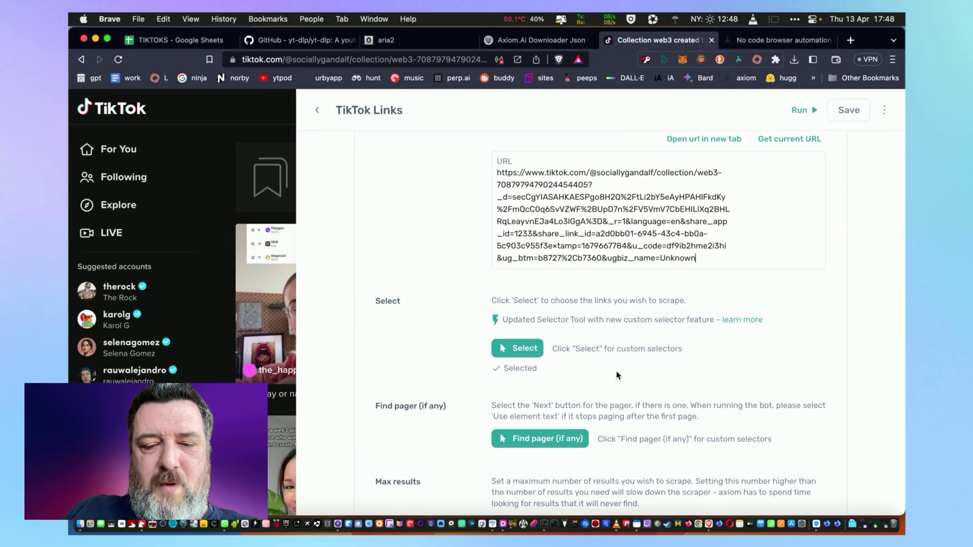
scroll(616, 371, down, 5)
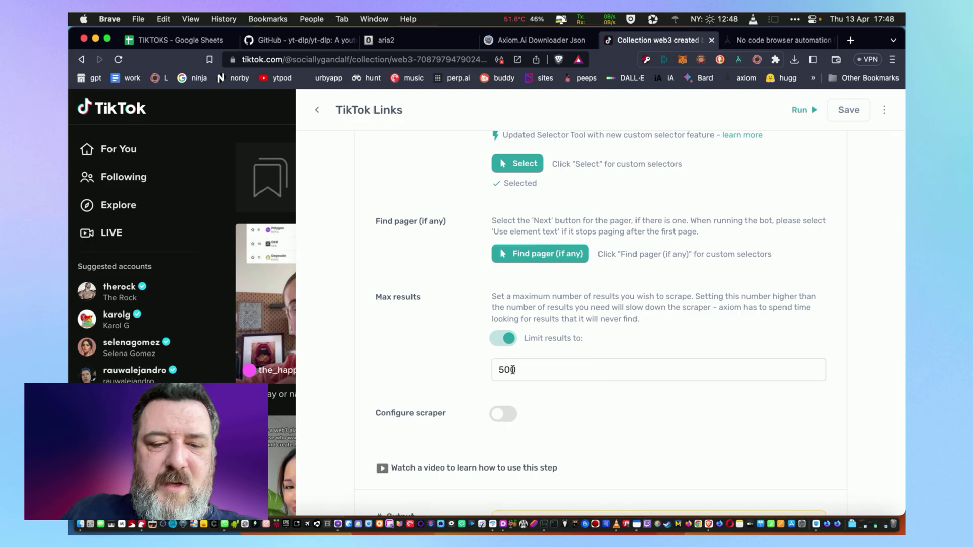
scroll(512, 369, down, 4)
scroll(513, 369, up, 10)
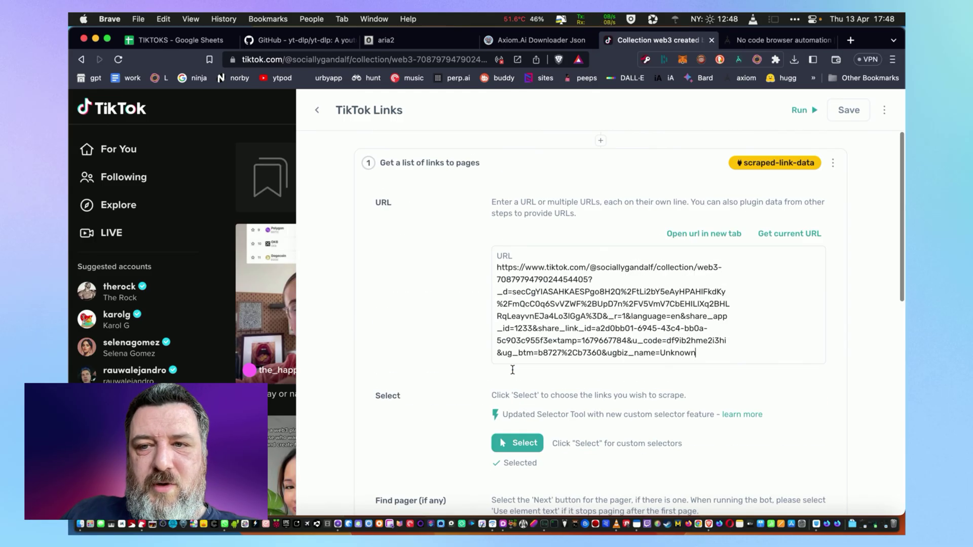
click(803, 110)
click(738, 117)
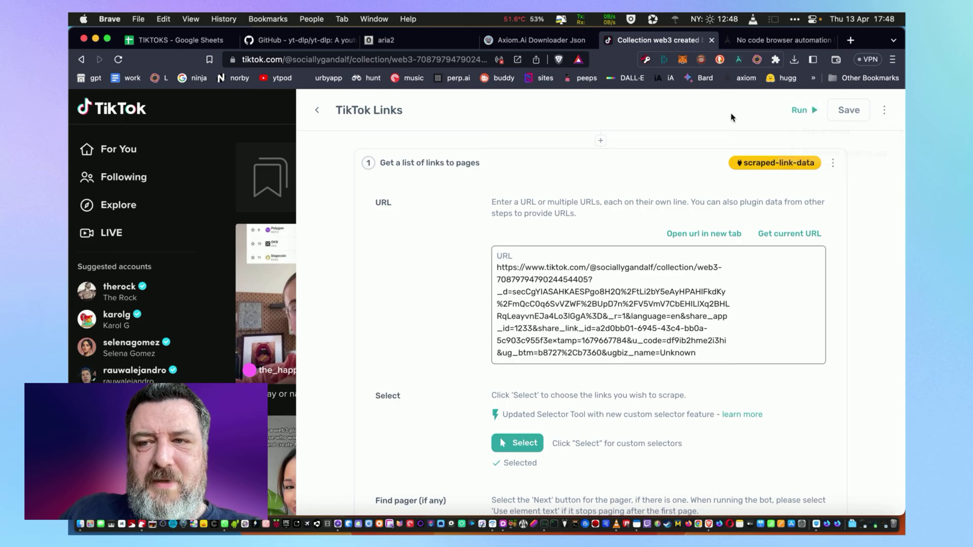
click(573, 166)
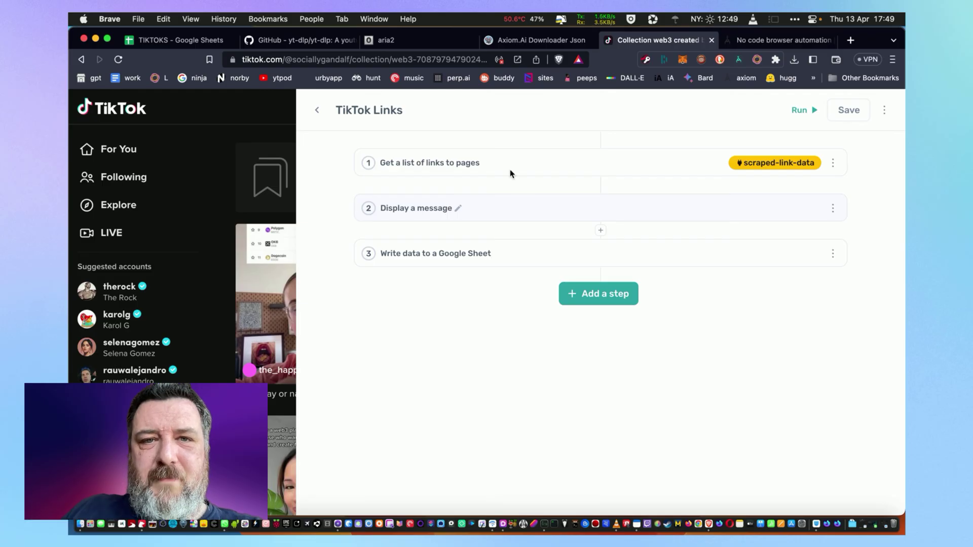
Check the scraped video links in column A of the TIKTOKS sheet, then show the yt-dlp GitHub page
click(204, 45)
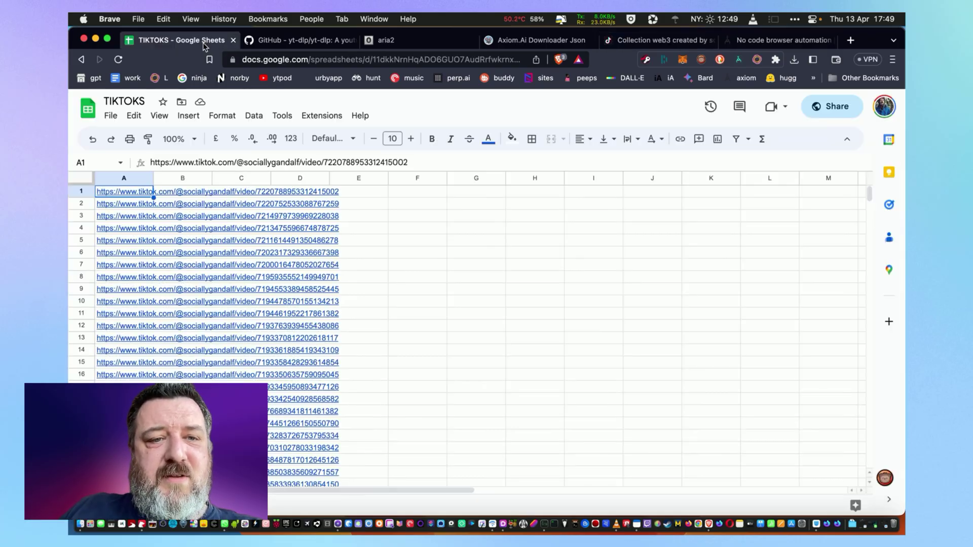
scroll(159, 318, down, 1)
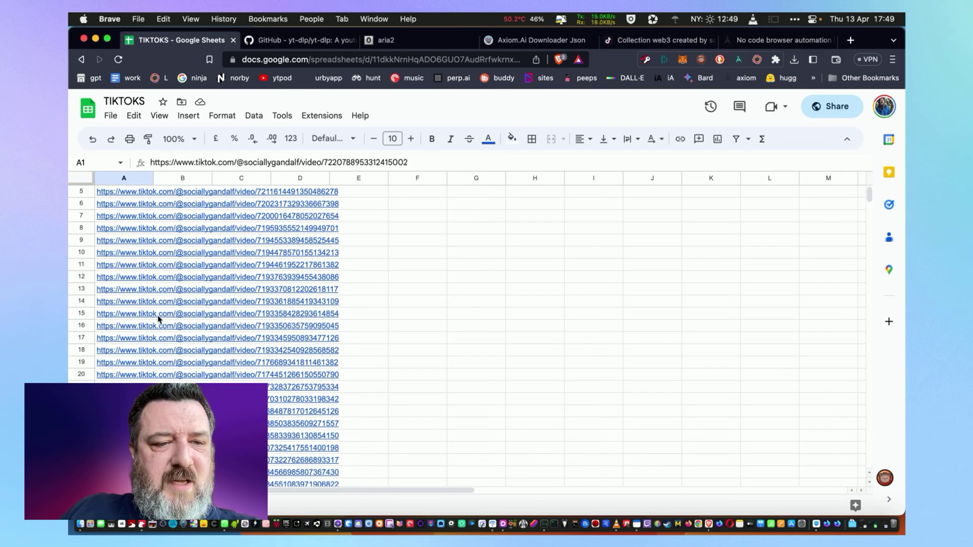
scroll(158, 318, up, 1)
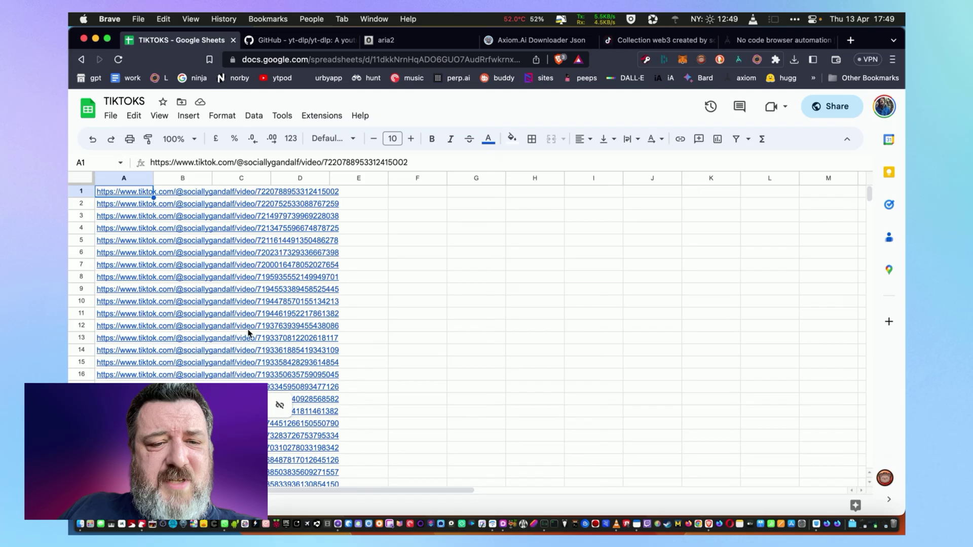
click(308, 49)
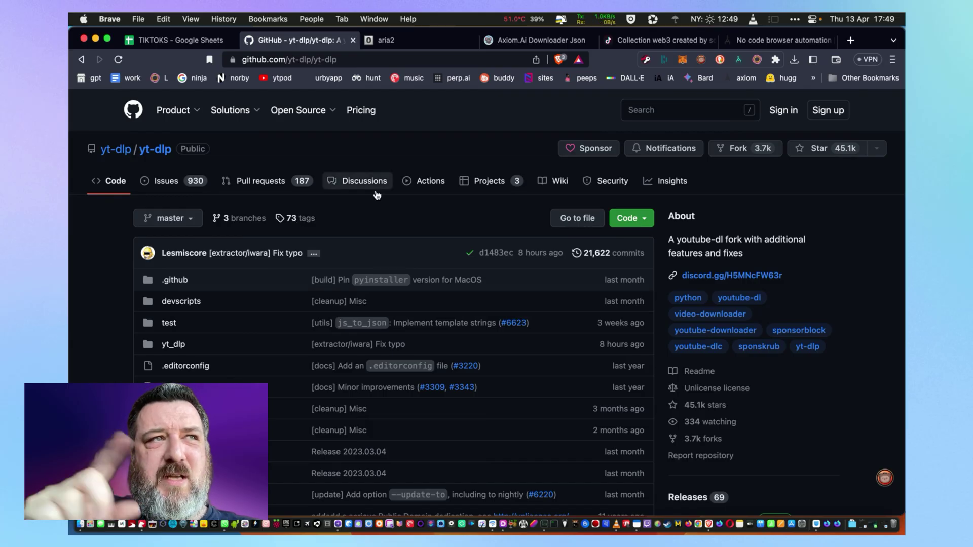
click(418, 46)
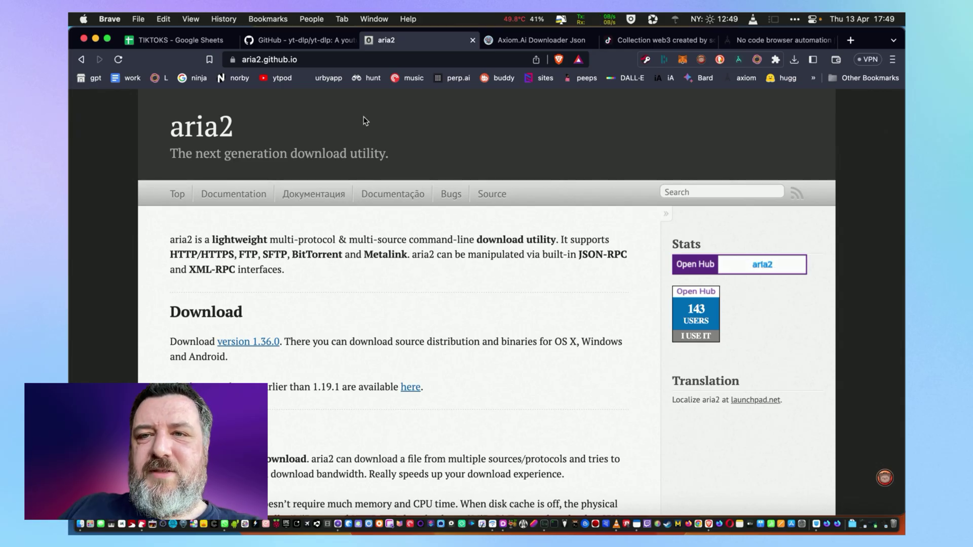
click(515, 45)
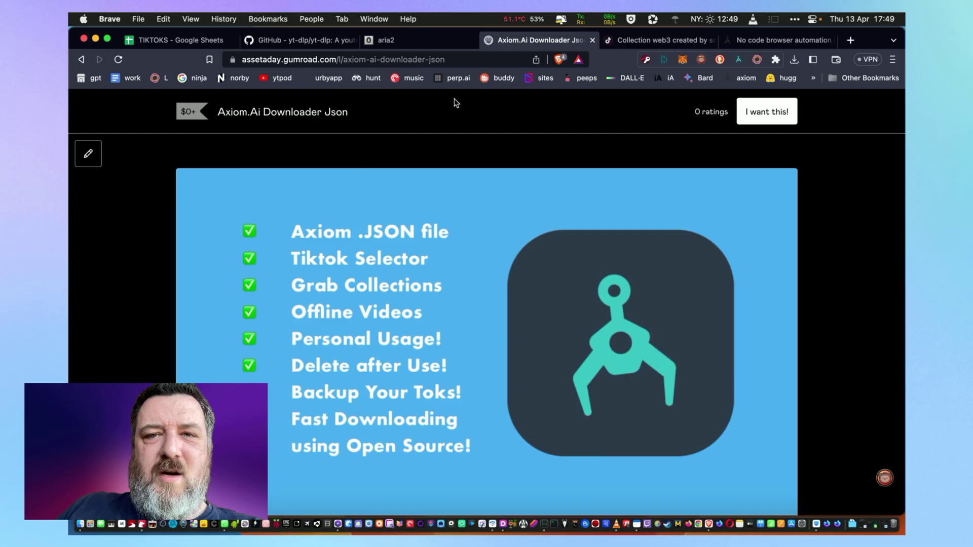
click(683, 44)
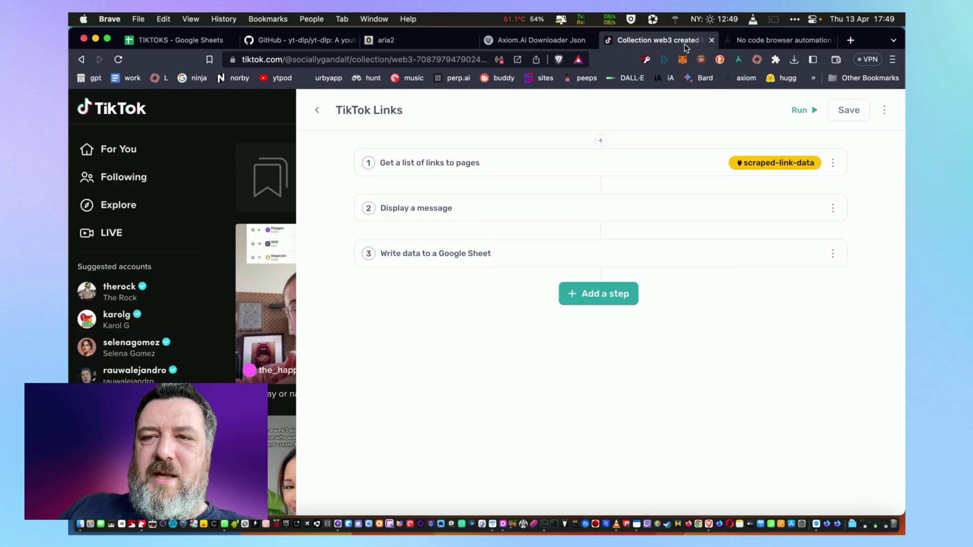
click(775, 45)
click(648, 40)
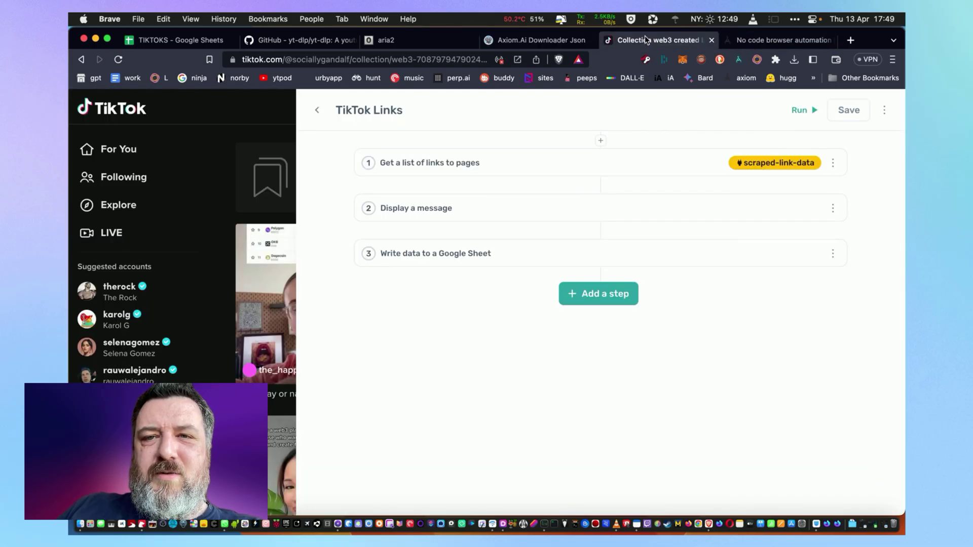
click(535, 42)
click(384, 41)
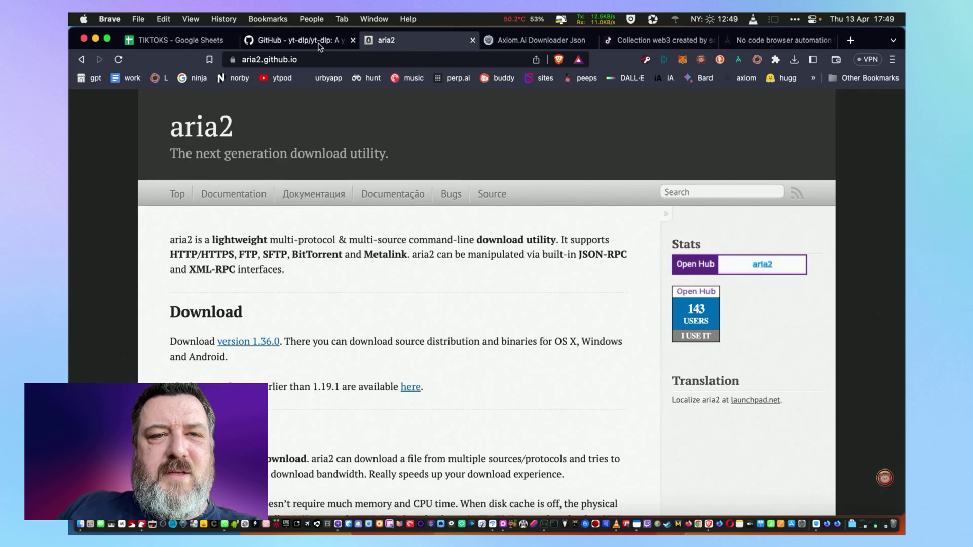
click(316, 43)
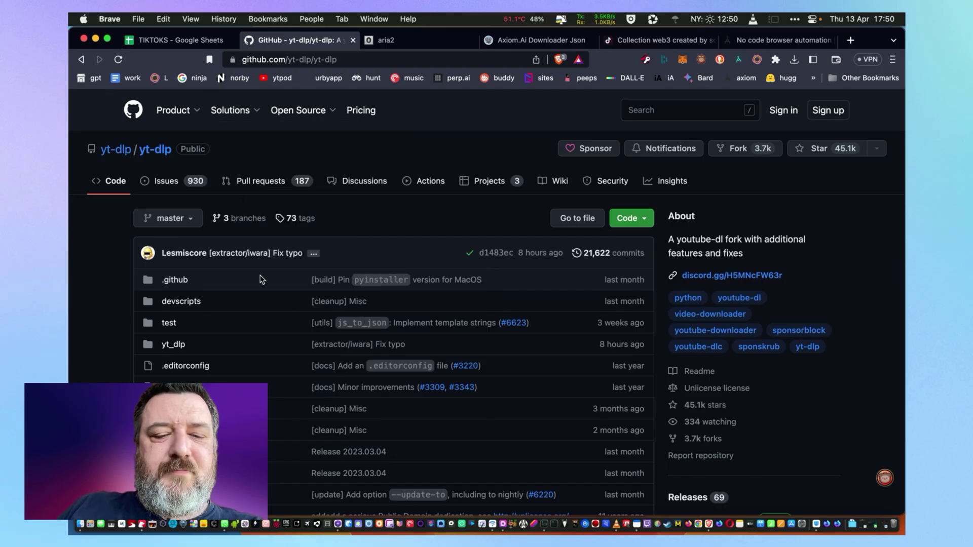
click(517, 521)
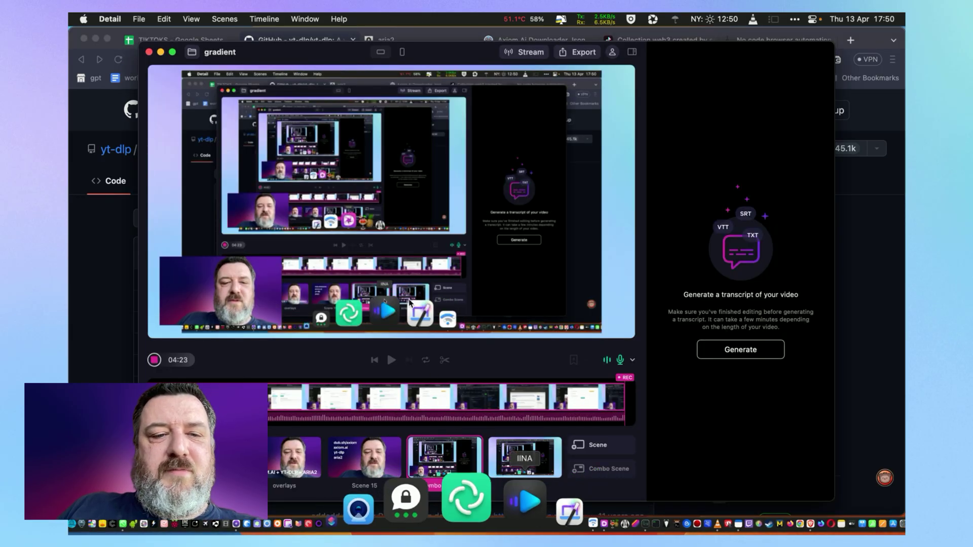